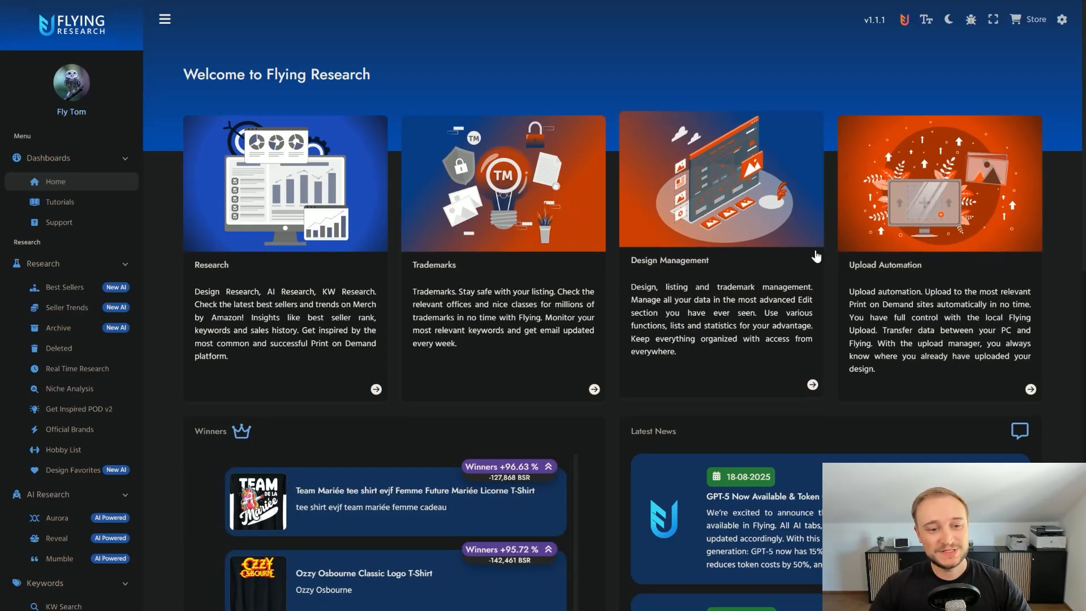
Look over the winners and latest news on the home dashboard and open the Best Sellers research page
{"action": "scroll", "coordinate": [833, 246], "scroll_direction": "down", "scroll_amount": 2}
{"action": "scroll", "coordinate": [835, 241], "scroll_direction": "down", "scroll_amount": 3}
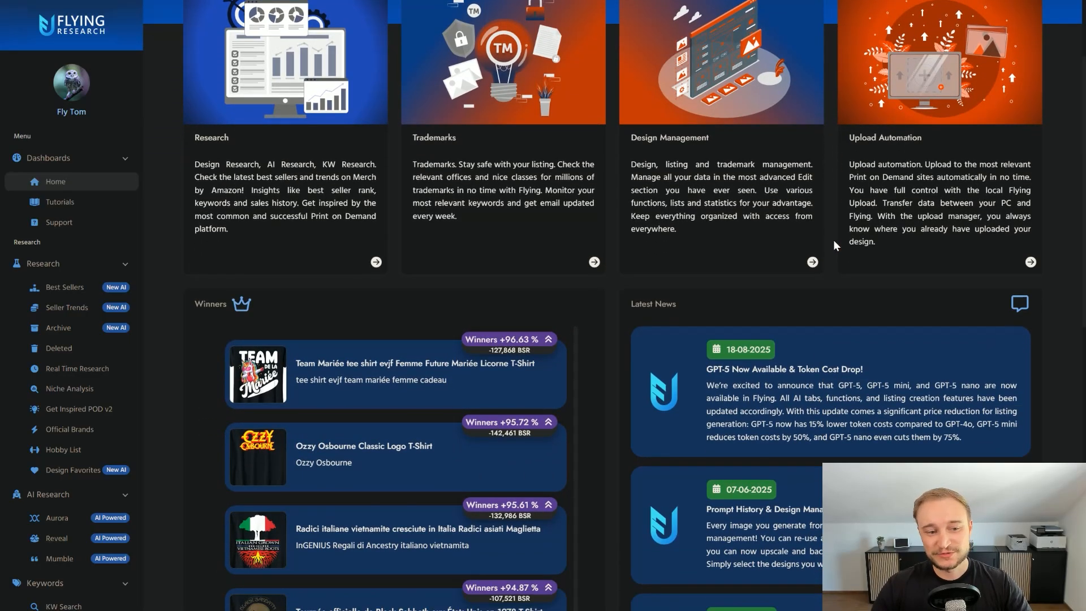
{"action": "scroll", "coordinate": [834, 239], "scroll_direction": "down", "scroll_amount": 2}
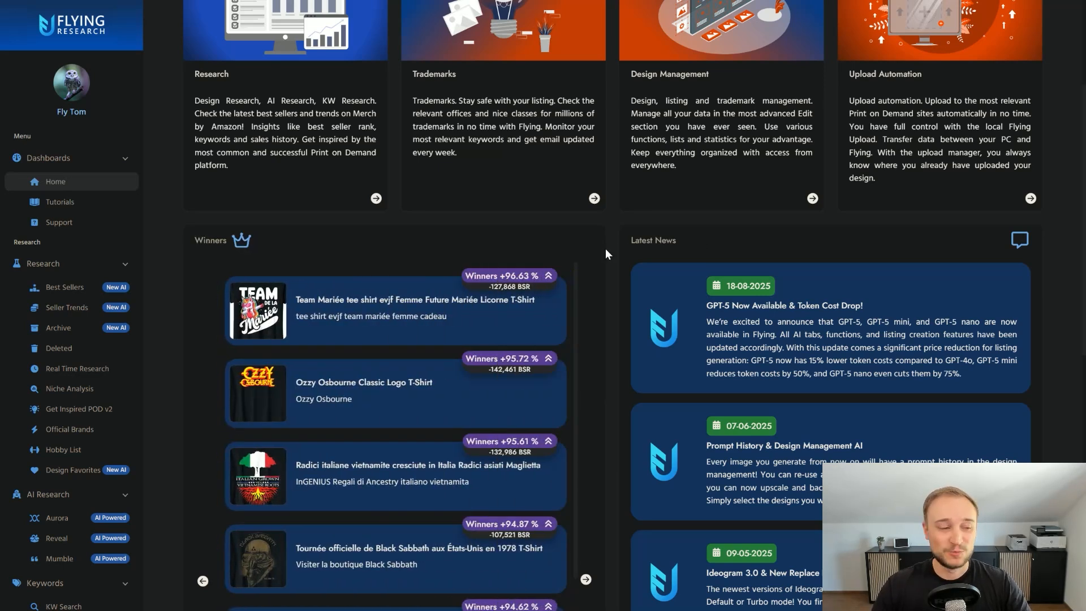
{"action": "left_click", "coordinate": [79, 289]}
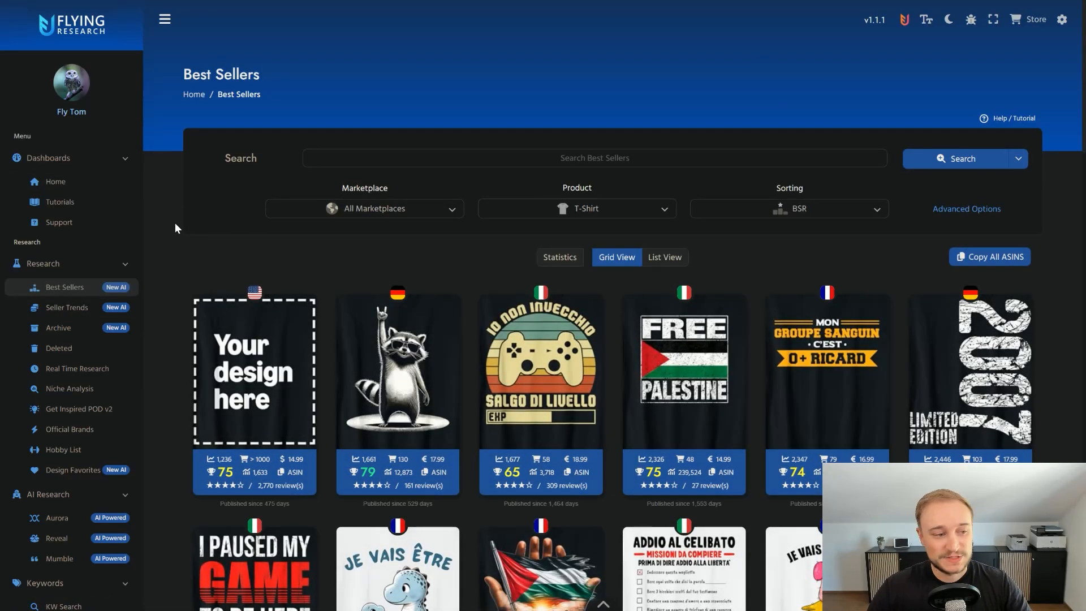
Create an AI prompt from the "Je vais être grand frère" dinosaur T-shirt design in the FLAI Image Editor
{"action": "scroll", "coordinate": [182, 214], "scroll_direction": "down", "scroll_amount": 3}
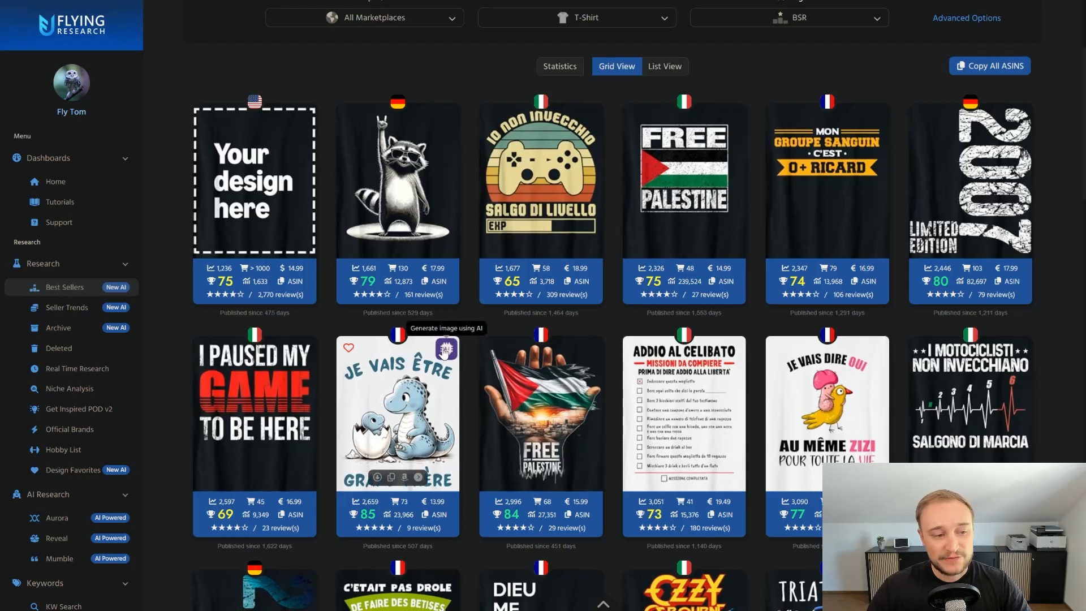
{"action": "left_click", "coordinate": [444, 351]}
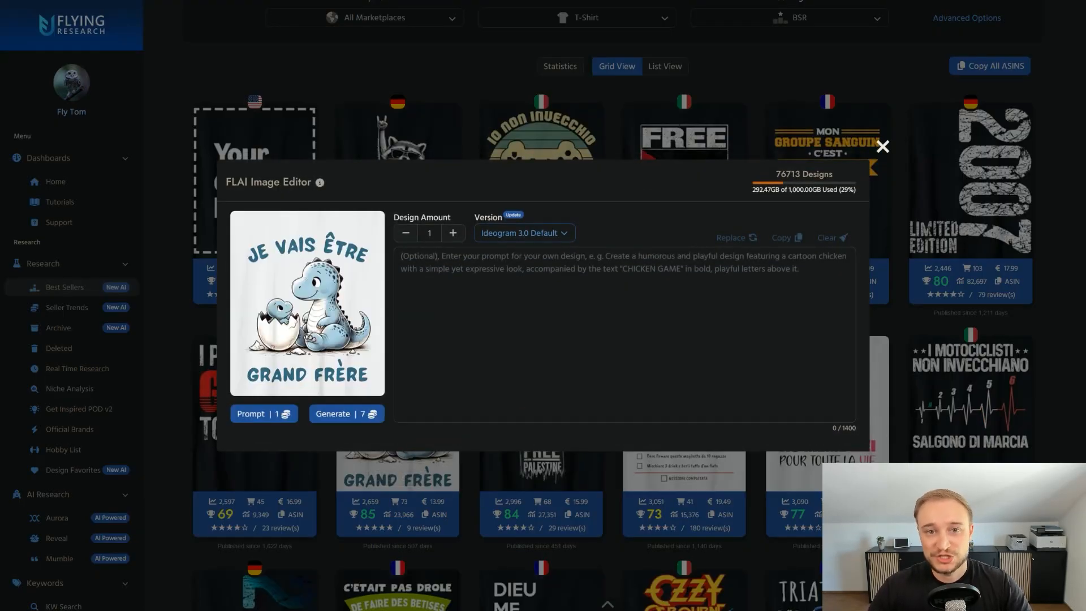
{"action": "left_click", "coordinate": [262, 409]}
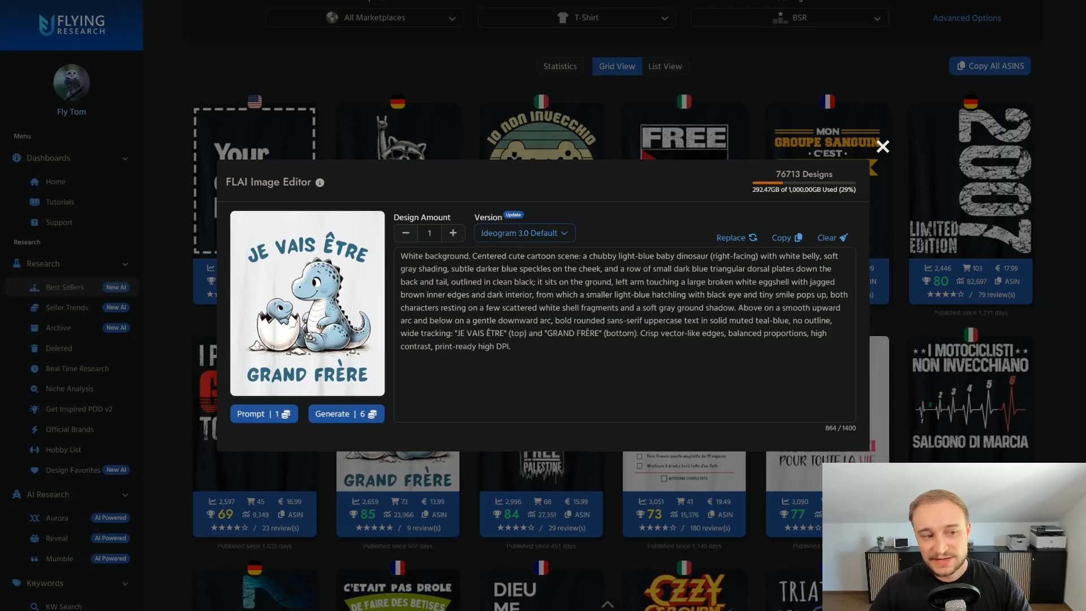
Generate two designs from the dinosaur prompt with Ideogram 3.0 Turbo and close the image editor
{"action": "left_click", "coordinate": [522, 236]}
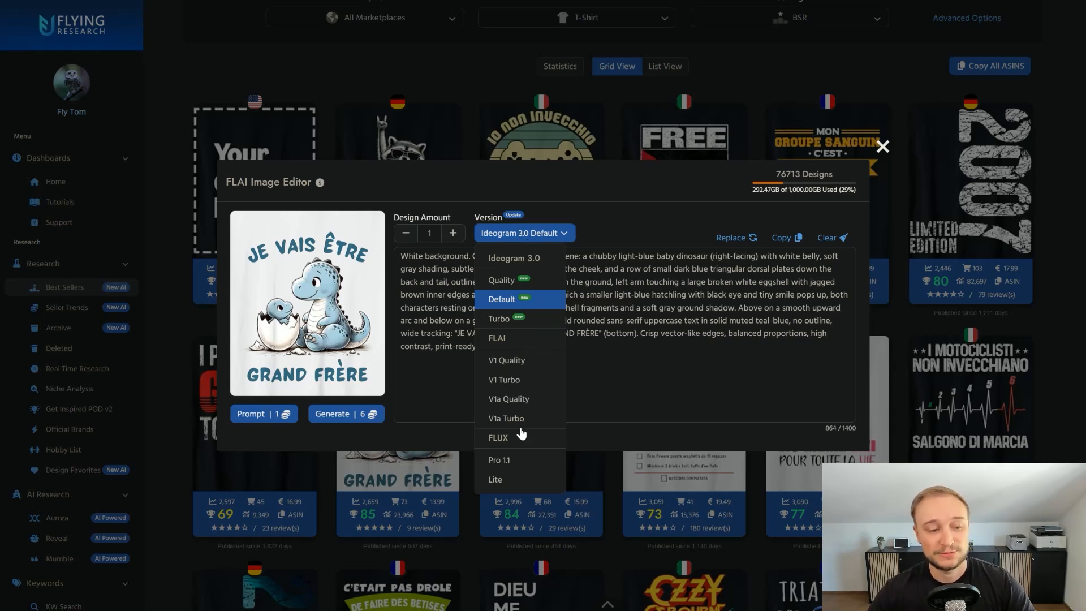
{"action": "left_click", "coordinate": [505, 320]}
{"action": "left_click", "coordinate": [451, 236]}
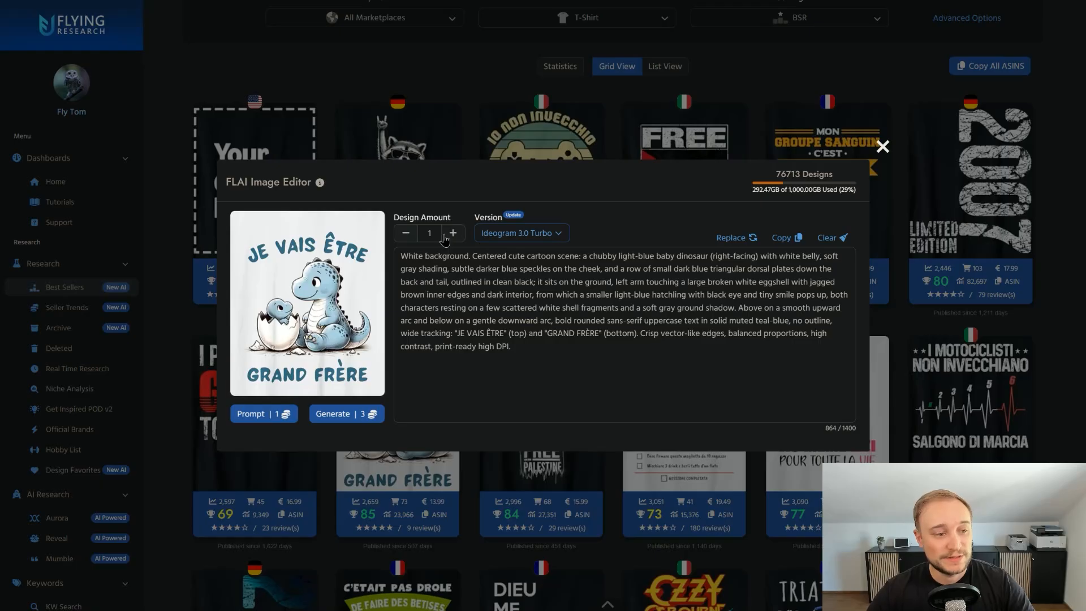
{"action": "left_click", "coordinate": [365, 419]}
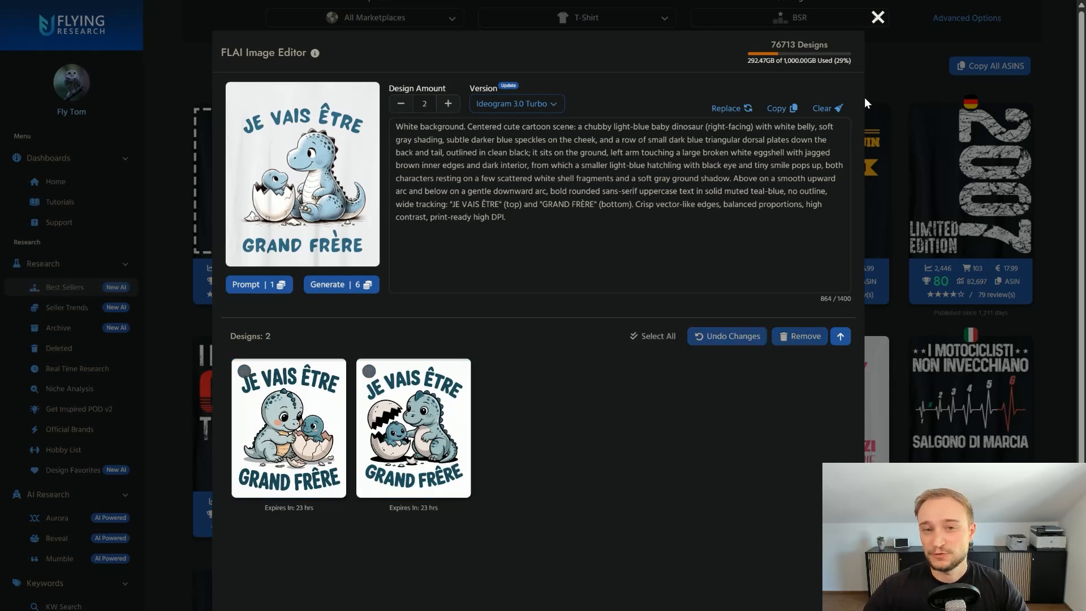
{"action": "left_click", "coordinate": [877, 18]}
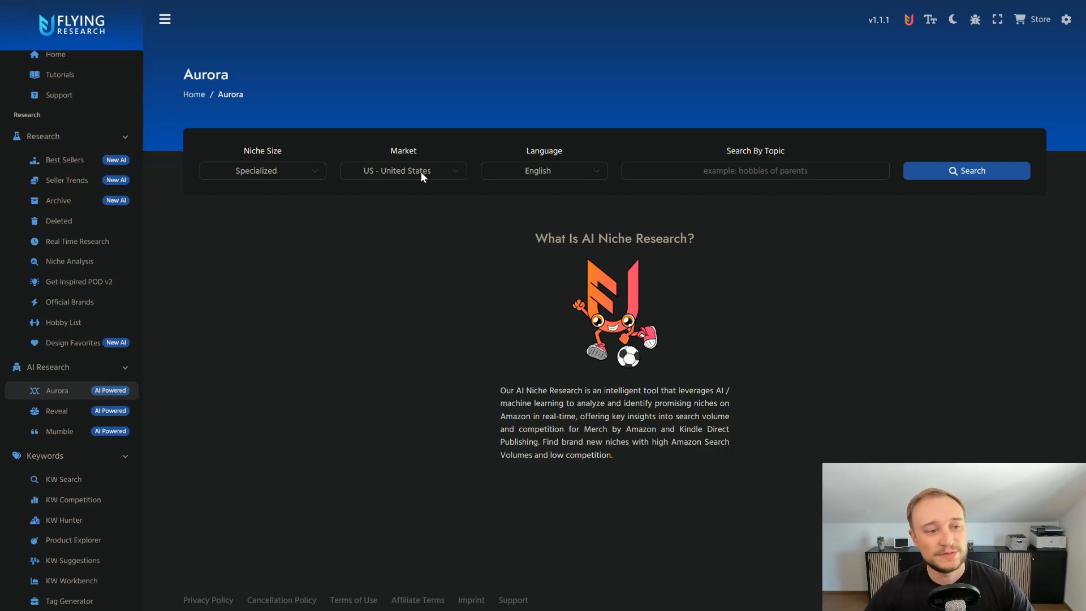
Search Aurora for Mainstream niches on the topic "best sightseeing spots, only the spot"
{"action": "left_click", "coordinate": [307, 175]}
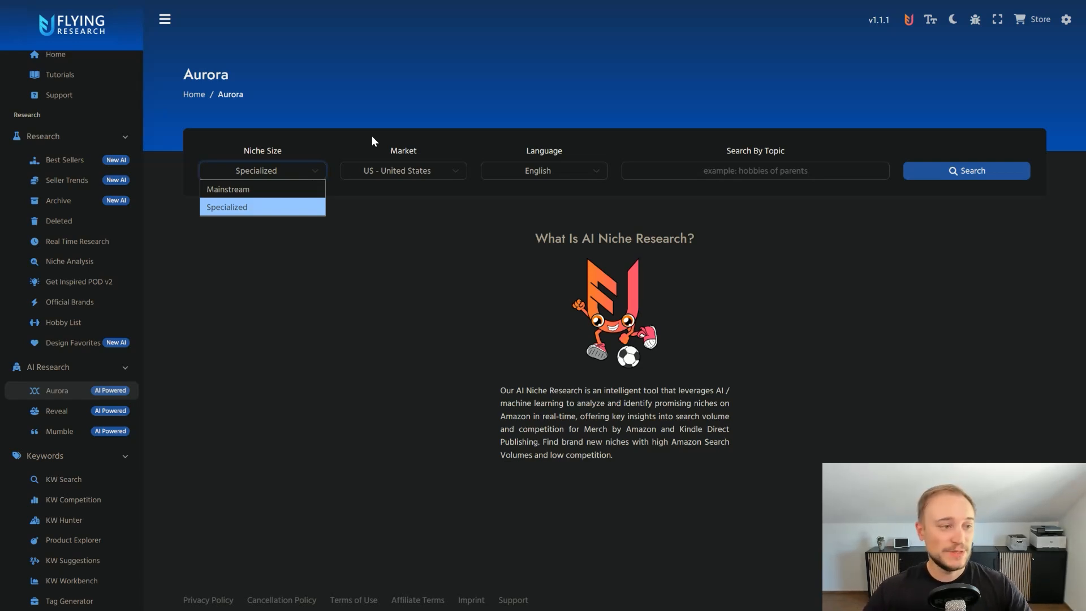
{"action": "left_click", "coordinate": [238, 189]}
{"action": "left_click", "coordinate": [792, 171]}
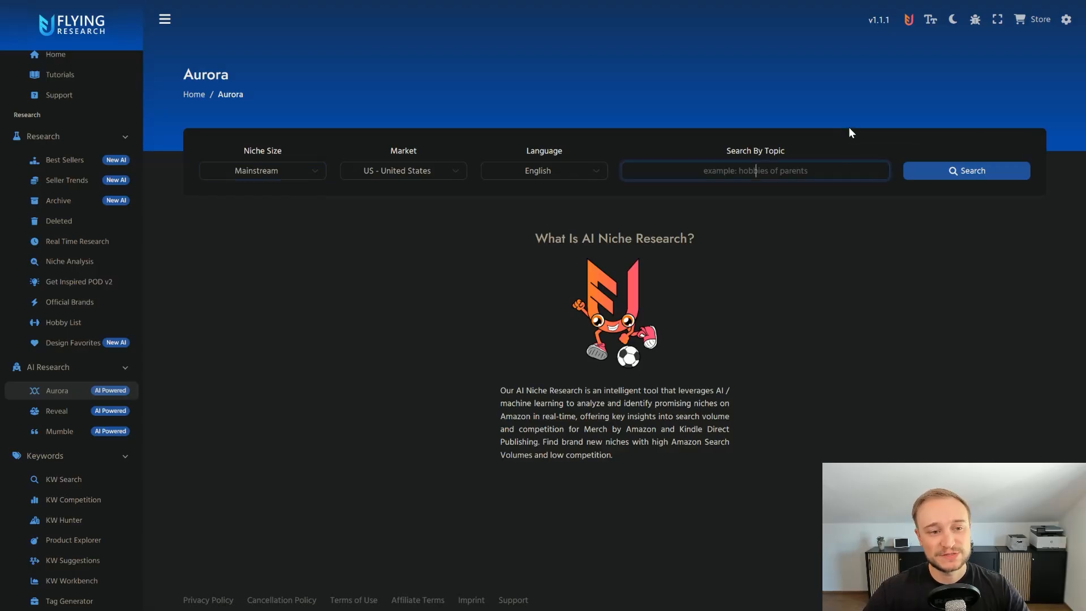
{"action": "type", "text": "best sightseeing spots, only the spot"}
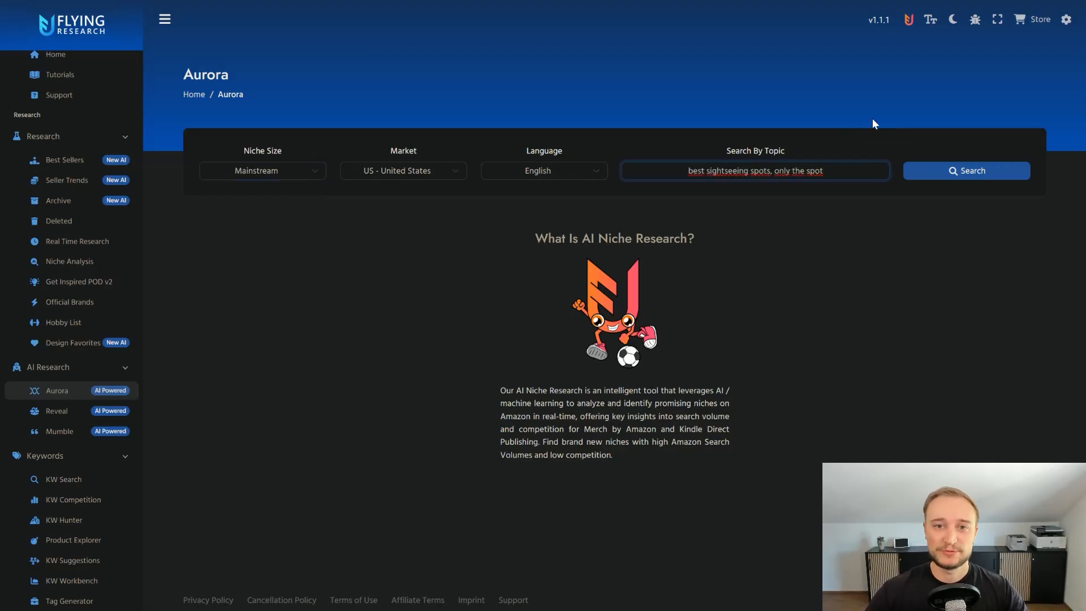
{"action": "left_click", "coordinate": [950, 167]}
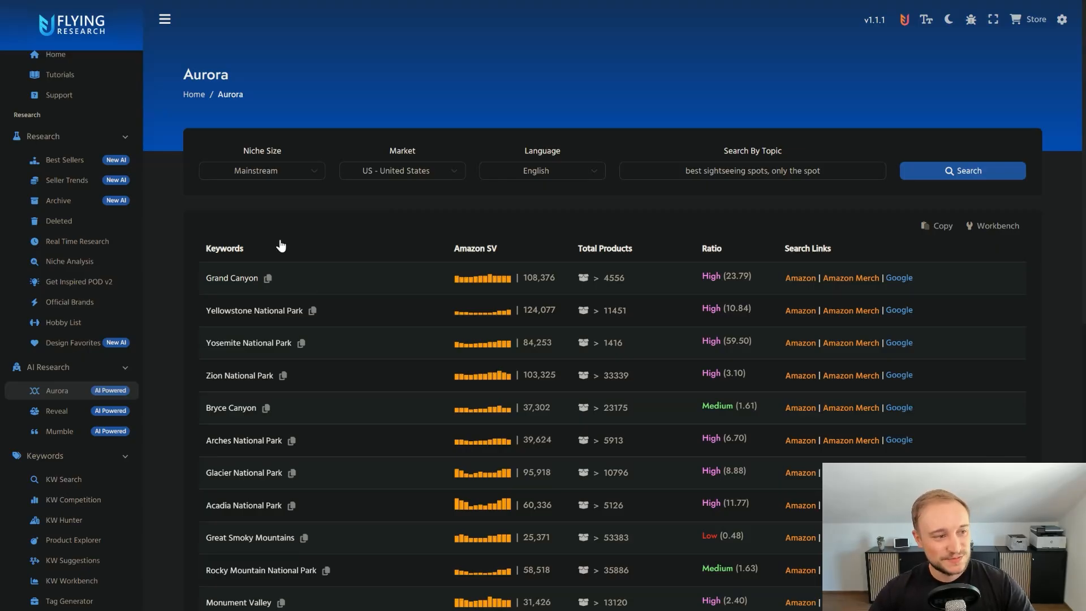
Rerun the sightseeing search with the niche size set to Specialized and review the keywords' search volumes, product totals and ratios
{"action": "left_click", "coordinate": [275, 173]}
{"action": "left_click", "coordinate": [261, 207]}
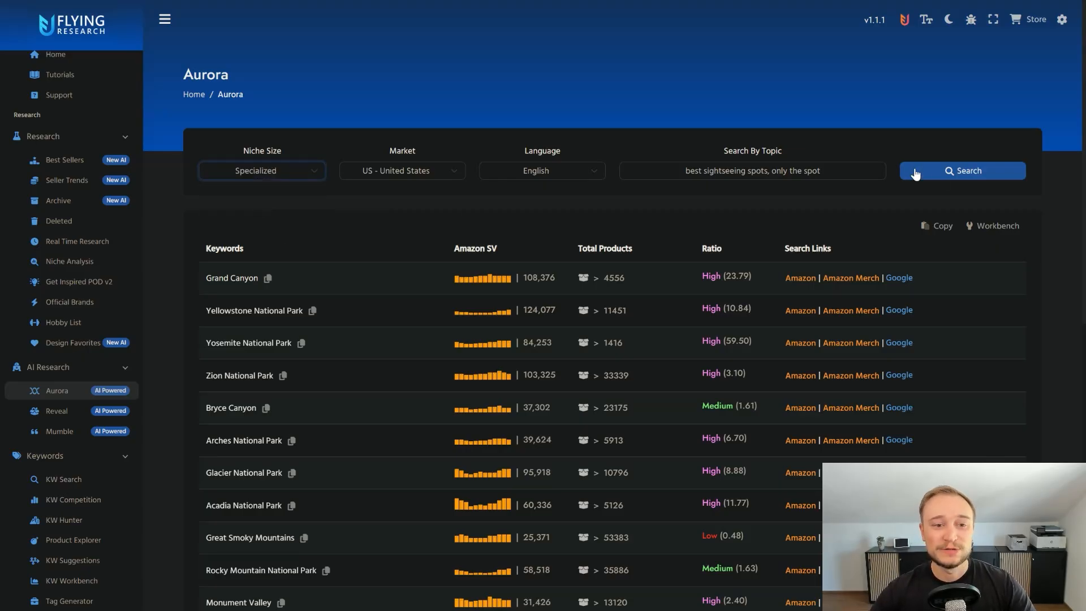
{"action": "left_click", "coordinate": [939, 171]}
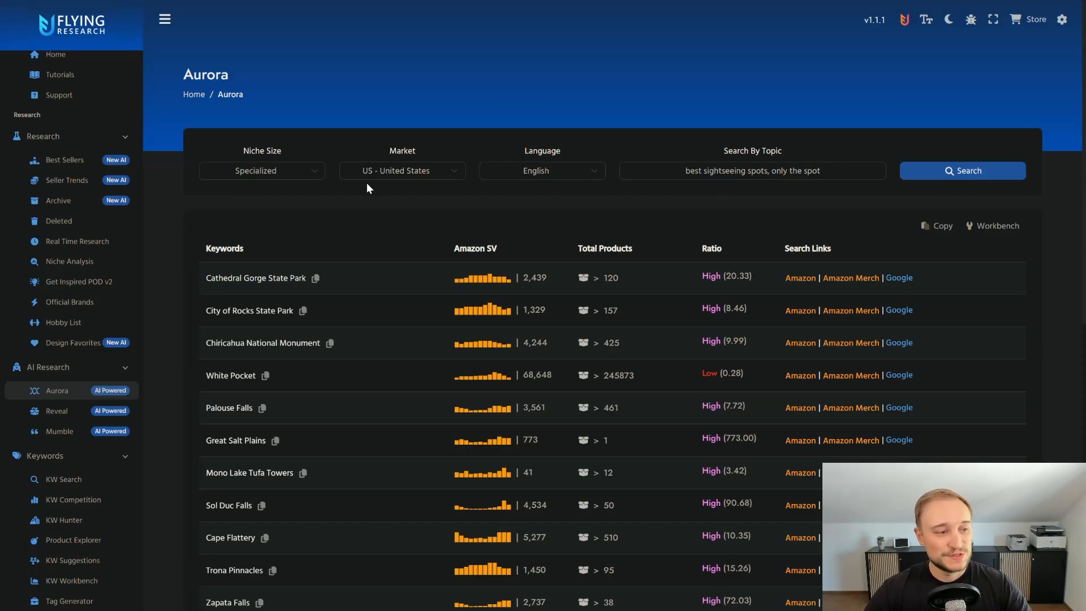
{"action": "scroll", "coordinate": [413, 292], "scroll_direction": "down", "scroll_amount": 1}
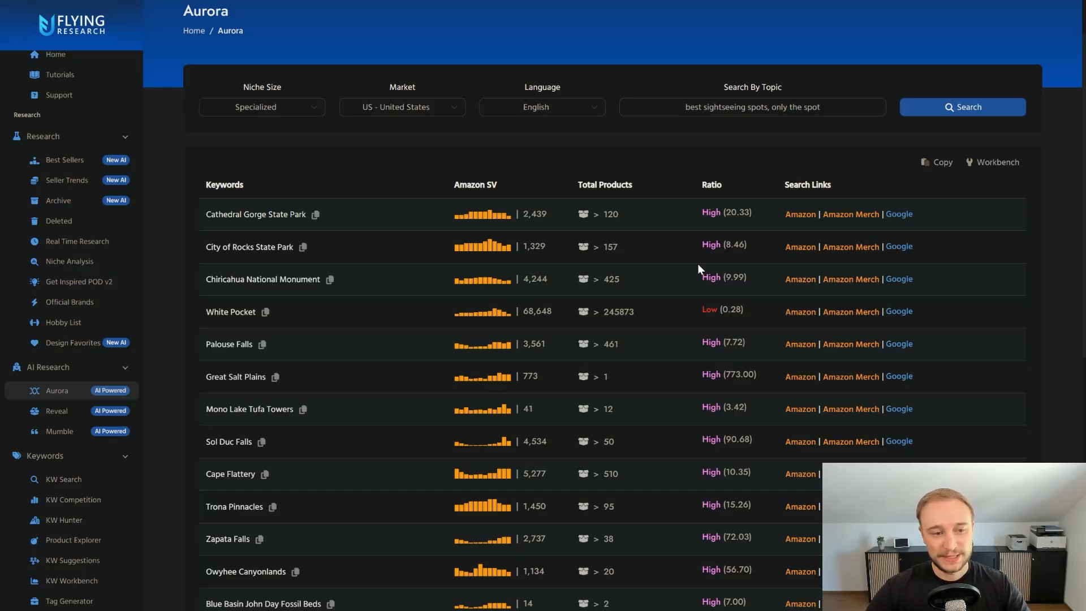
{"action": "scroll", "coordinate": [695, 323], "scroll_direction": "down", "scroll_amount": 1}
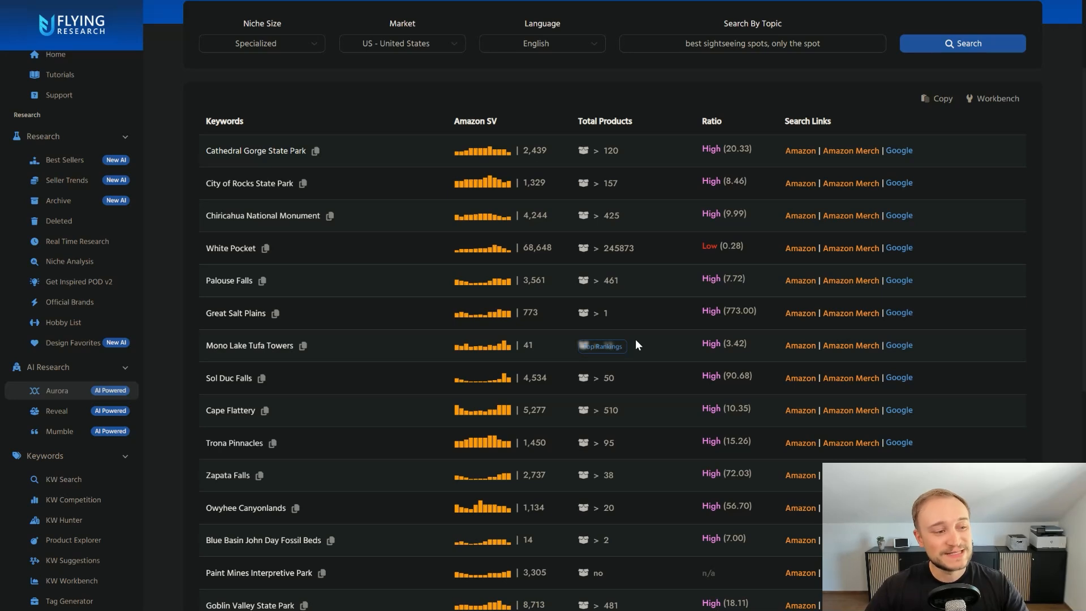
{"action": "scroll", "coordinate": [673, 339], "scroll_direction": "up", "scroll_amount": 2}
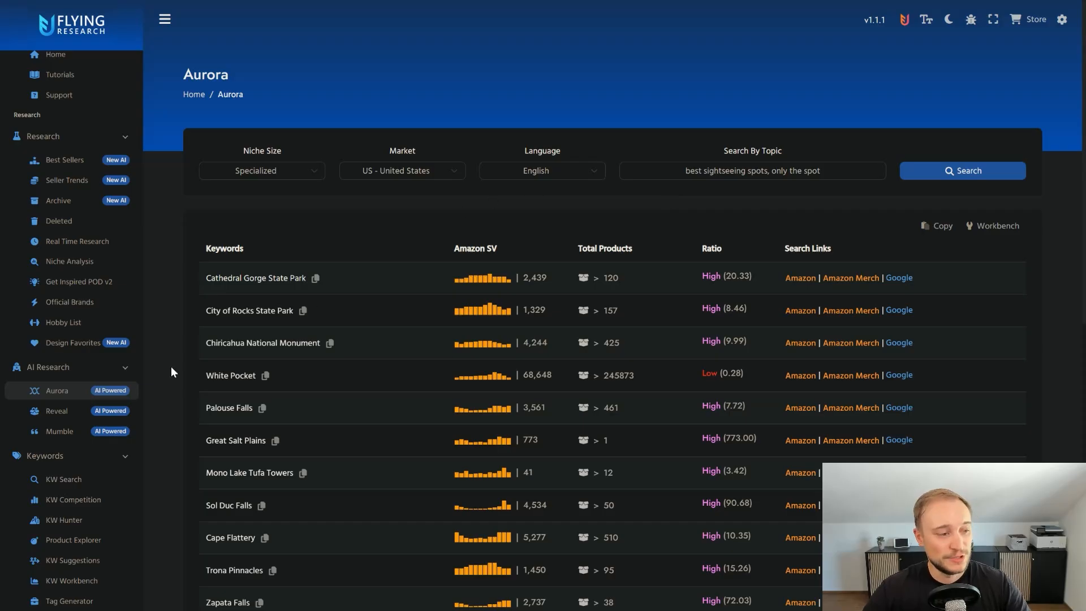
Open the Mumble AI research tool and view the content types it offers
{"action": "left_click", "coordinate": [55, 411]}
{"action": "left_click", "coordinate": [59, 431]}
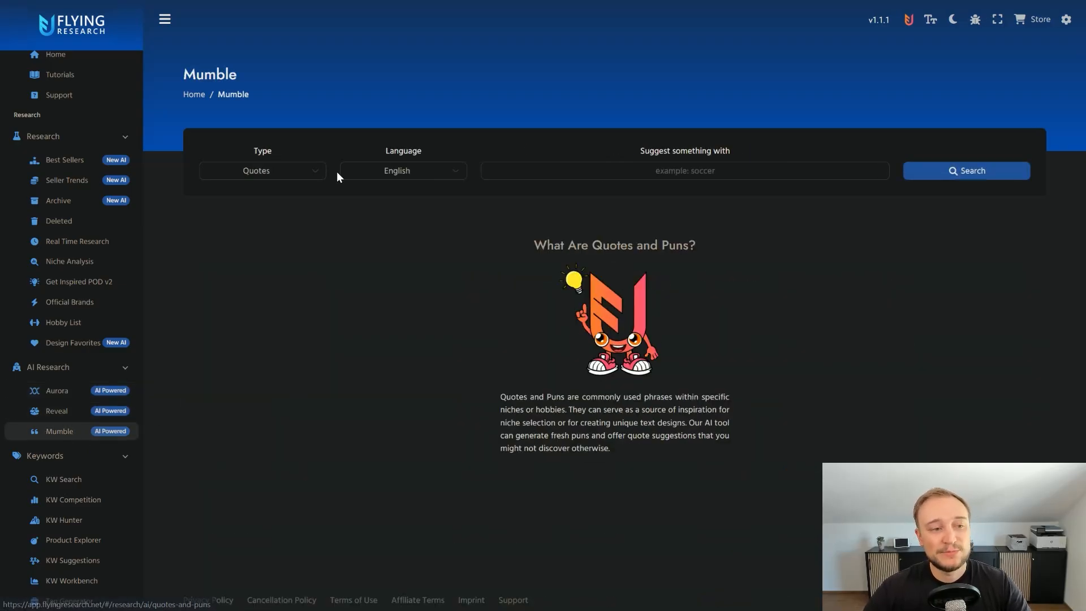
{"action": "left_click", "coordinate": [307, 173]}
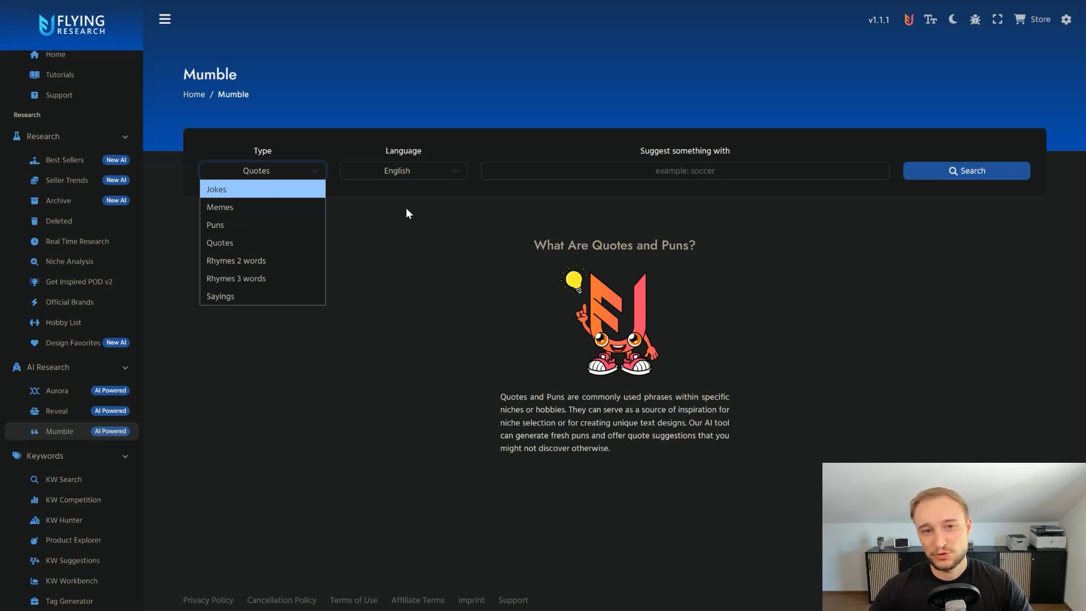
{"action": "left_click", "coordinate": [517, 97]}
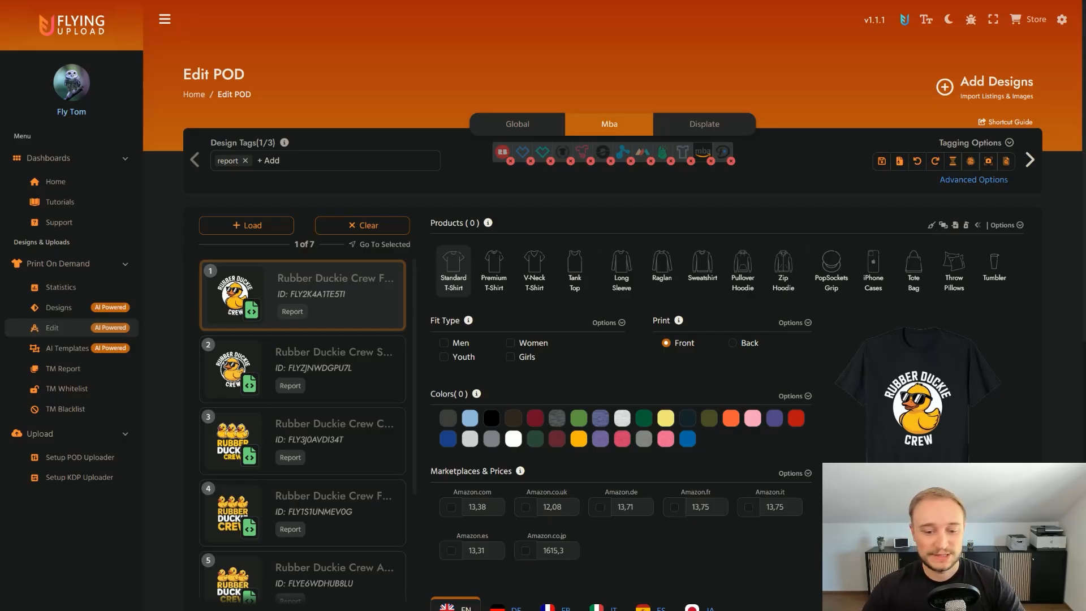
On the Edit POD page, generate an image-based AI listing for the first Rubber Duckie Crew design using GPT-5
{"action": "key", "text": "ctrl+g"}
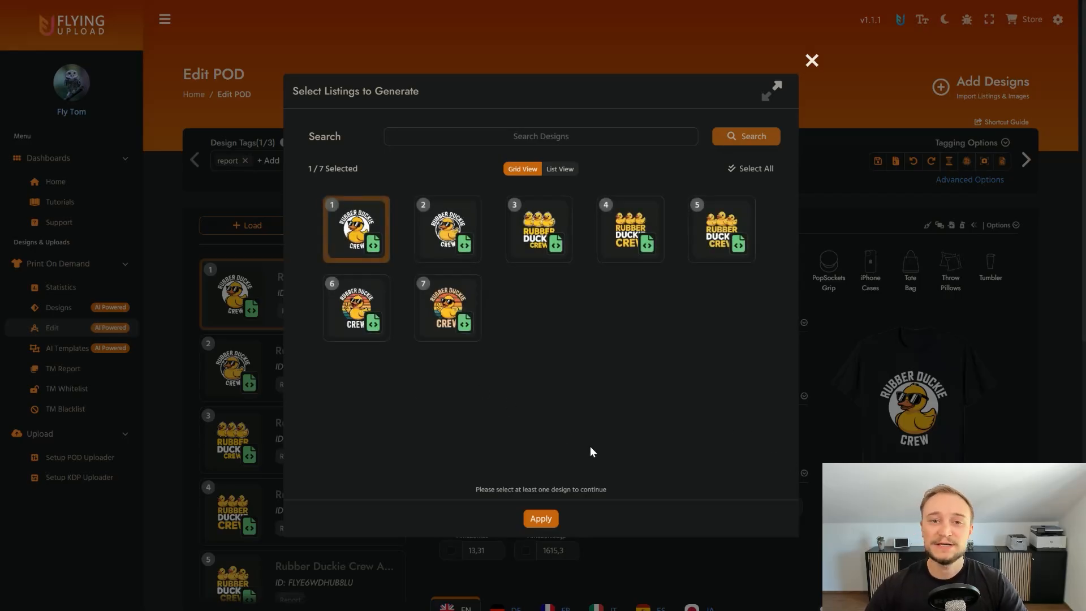
{"action": "left_click", "coordinate": [541, 518]}
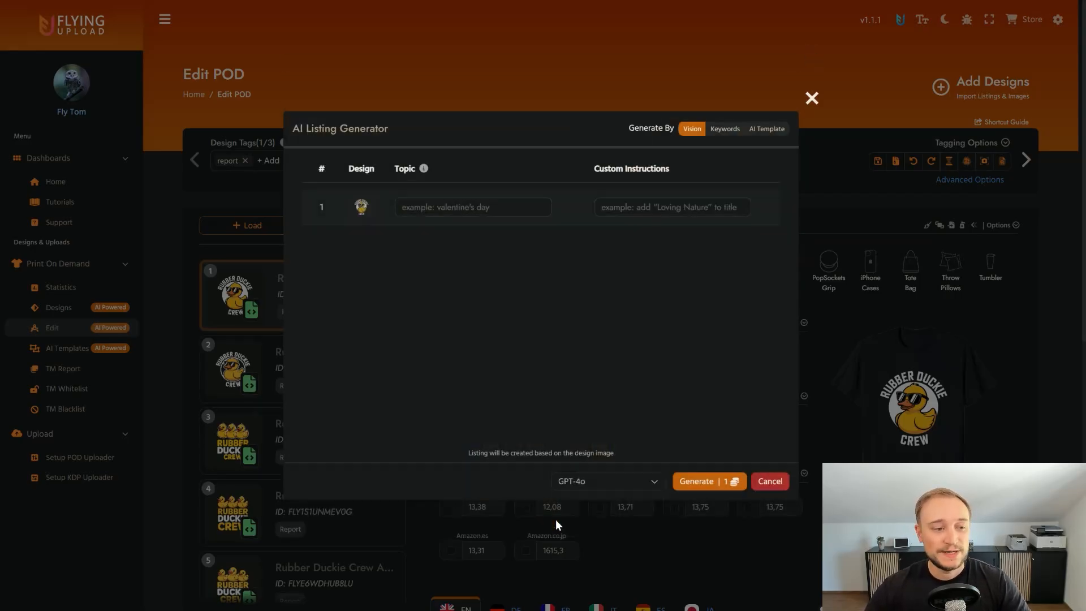
{"action": "left_click", "coordinate": [643, 482]}
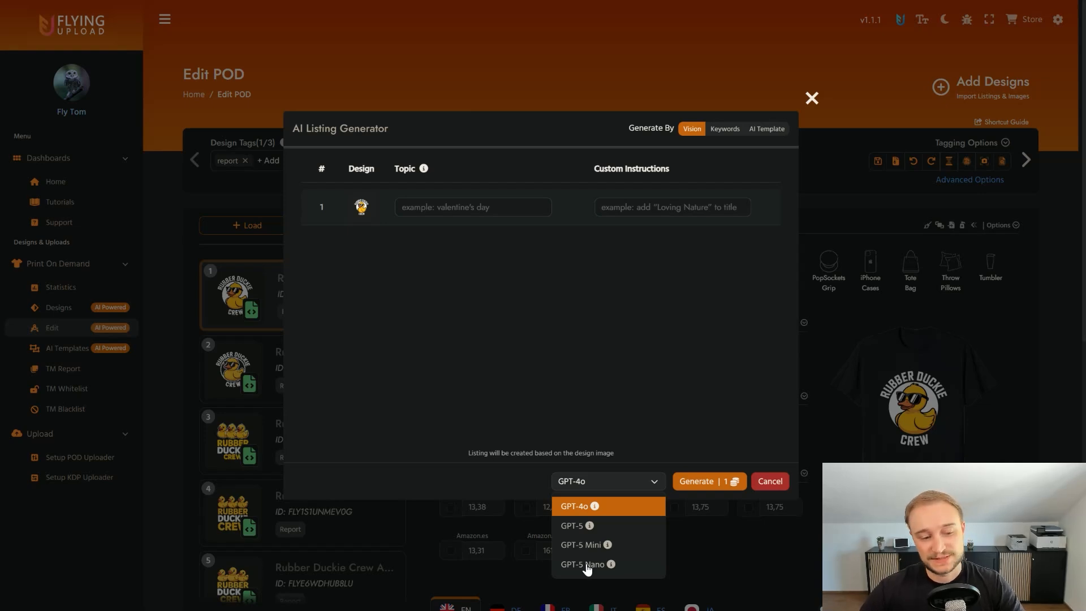
{"action": "left_click", "coordinate": [572, 527]}
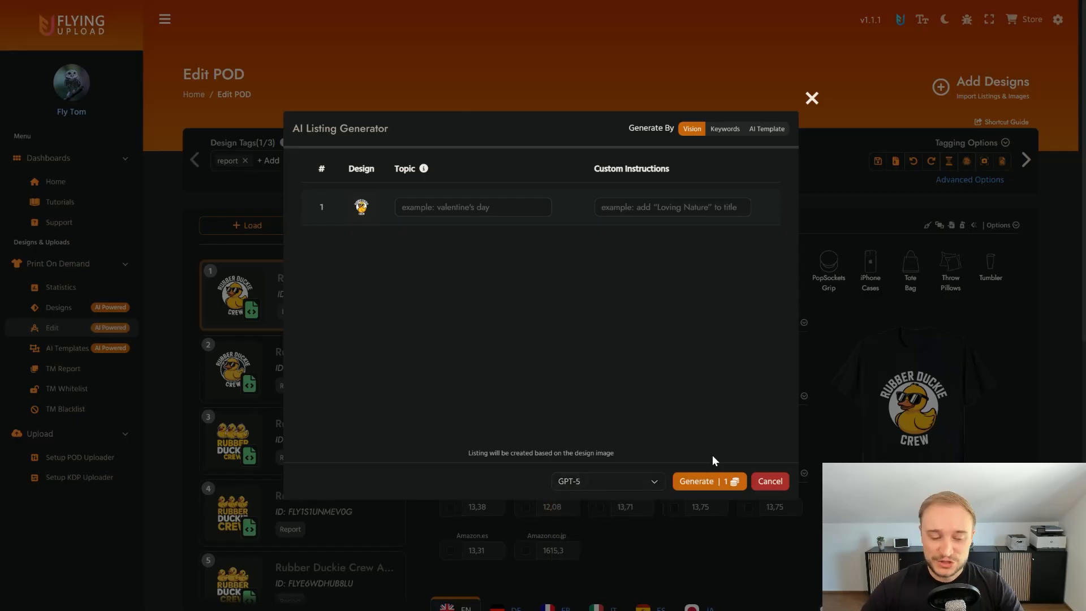
{"action": "left_click", "coordinate": [702, 476]}
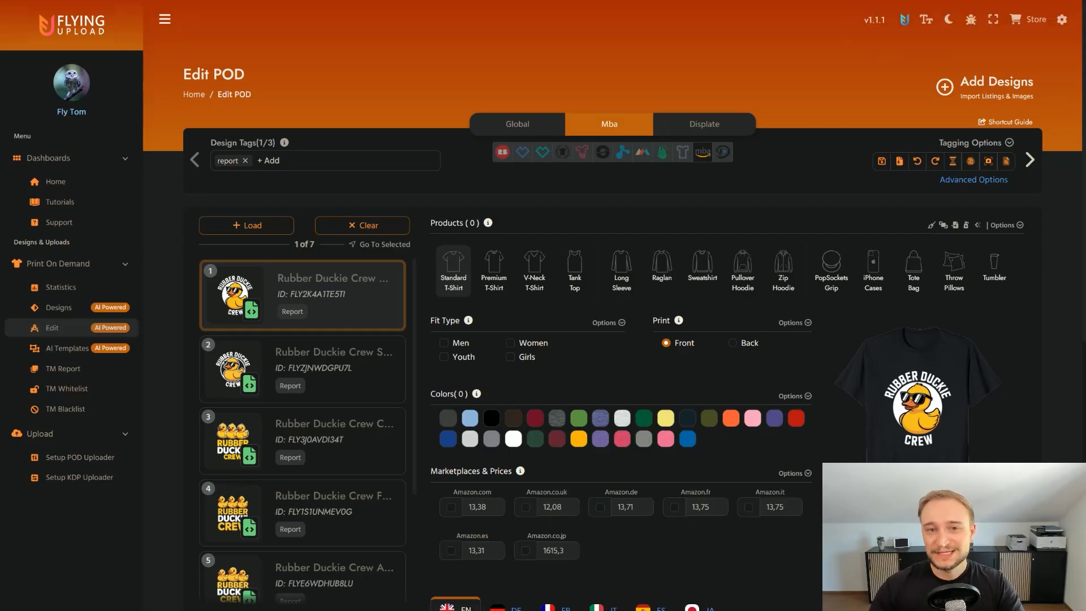
Examine the generated brand, title, bullet points and description of the first Rubber Duckie Crew listing
{"action": "scroll", "coordinate": [412, 378], "scroll_direction": "down", "scroll_amount": 4}
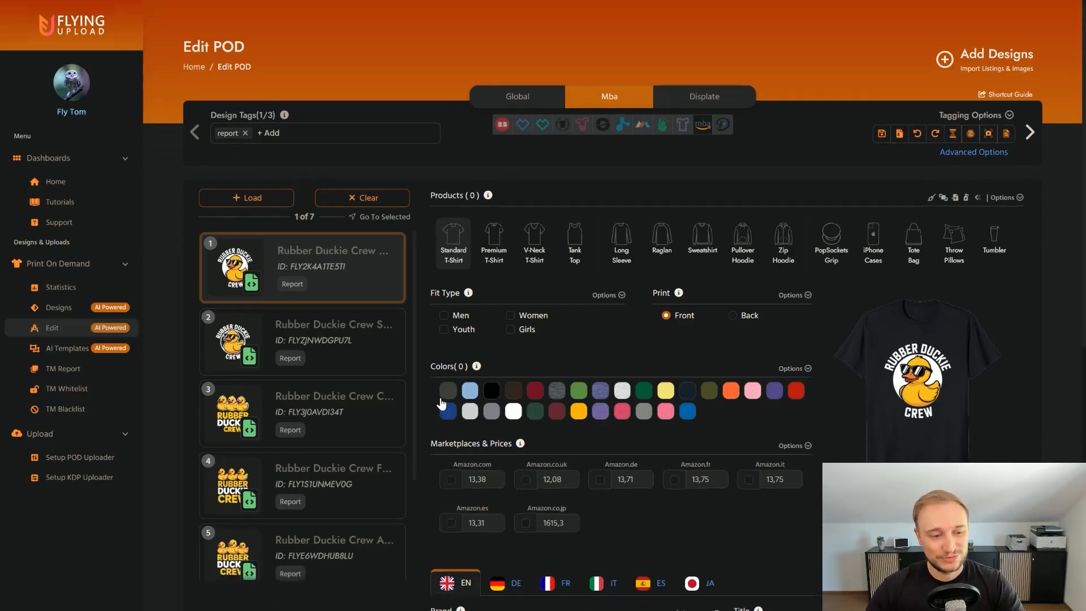
{"action": "scroll", "coordinate": [439, 371], "scroll_direction": "down", "scroll_amount": 1}
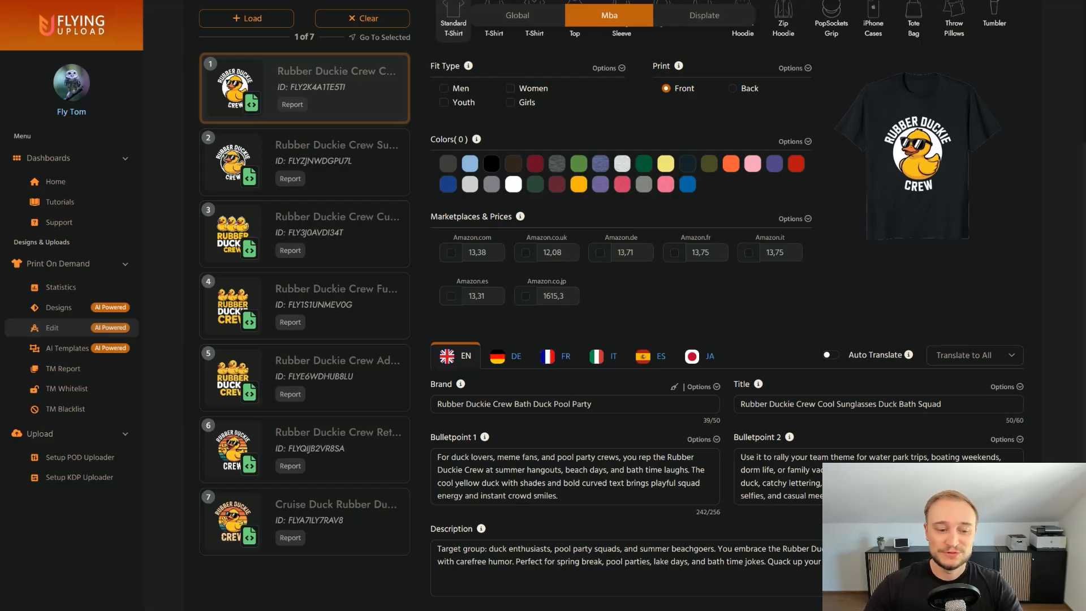
{"action": "left_click", "coordinate": [691, 483]}
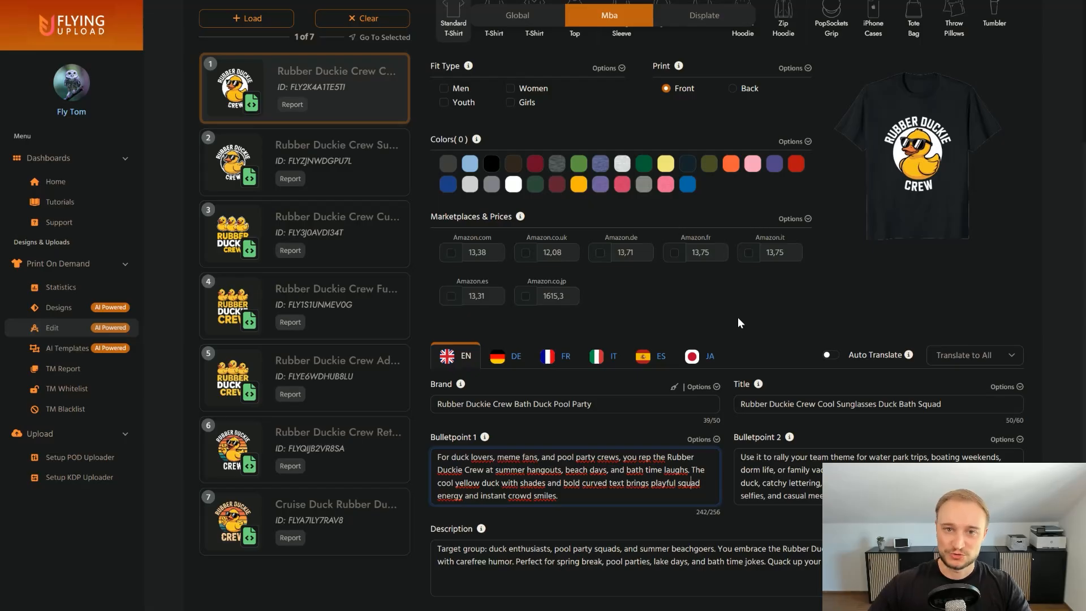
{"action": "left_click", "coordinate": [714, 298]}
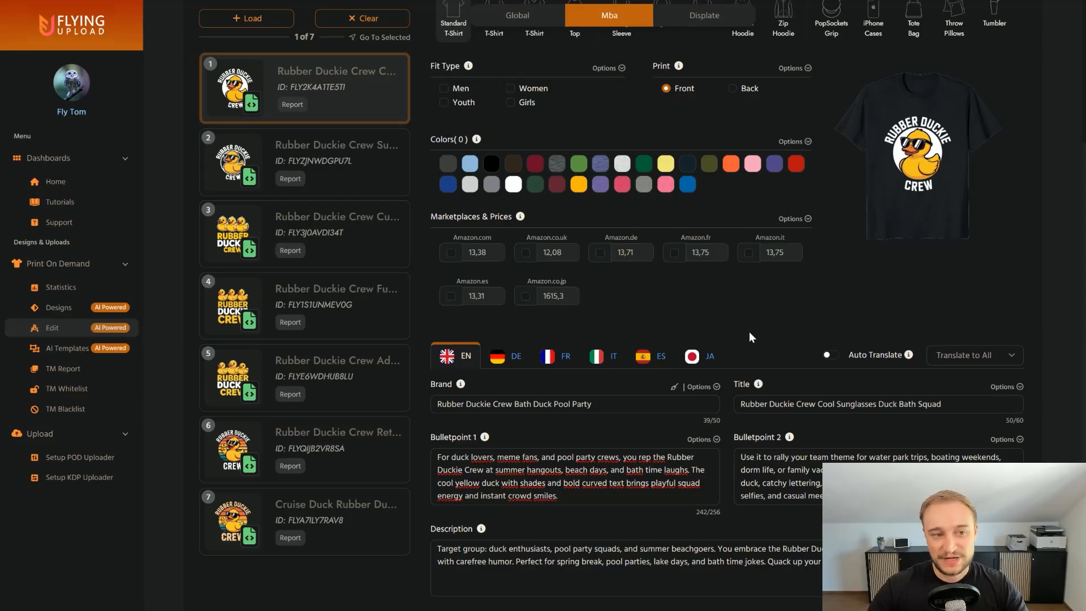
Open the AI Listing Generator for the brand field with all seven Rubber Duckie designs selected
{"action": "scroll", "coordinate": [765, 330], "scroll_direction": "up", "scroll_amount": 2}
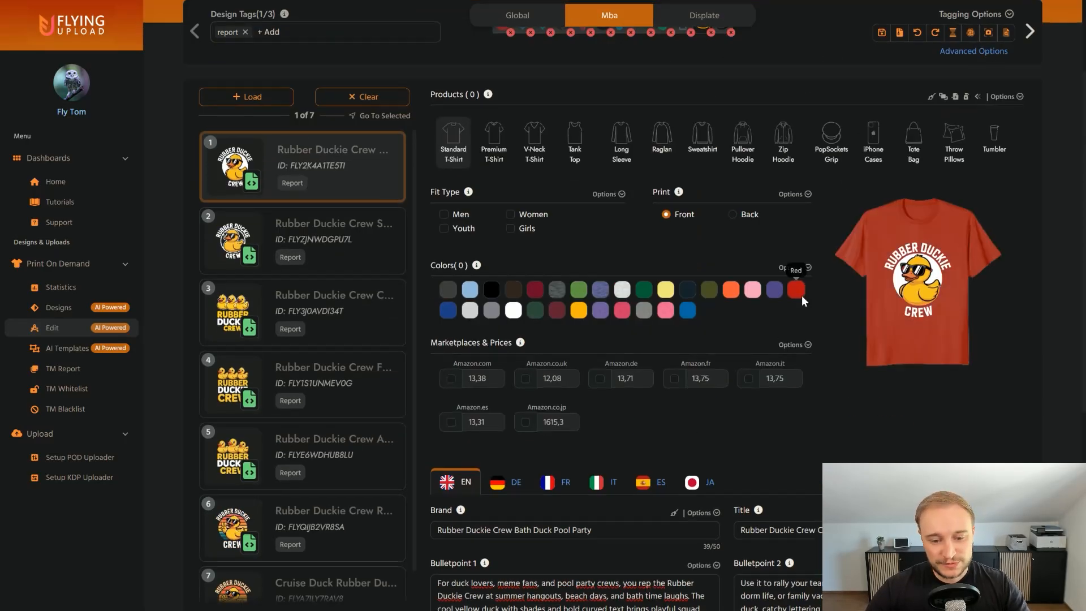
{"action": "scroll", "coordinate": [802, 295], "scroll_direction": "down", "scroll_amount": 1}
{"action": "left_click", "coordinate": [703, 505]}
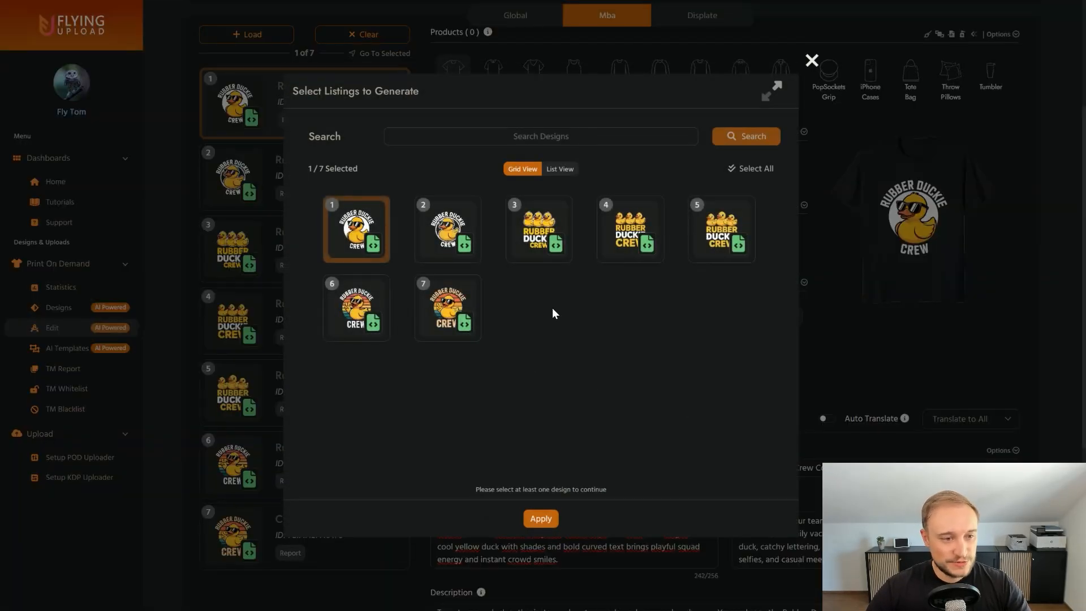
{"action": "left_click", "coordinate": [738, 169]}
{"action": "left_click", "coordinate": [541, 519]}
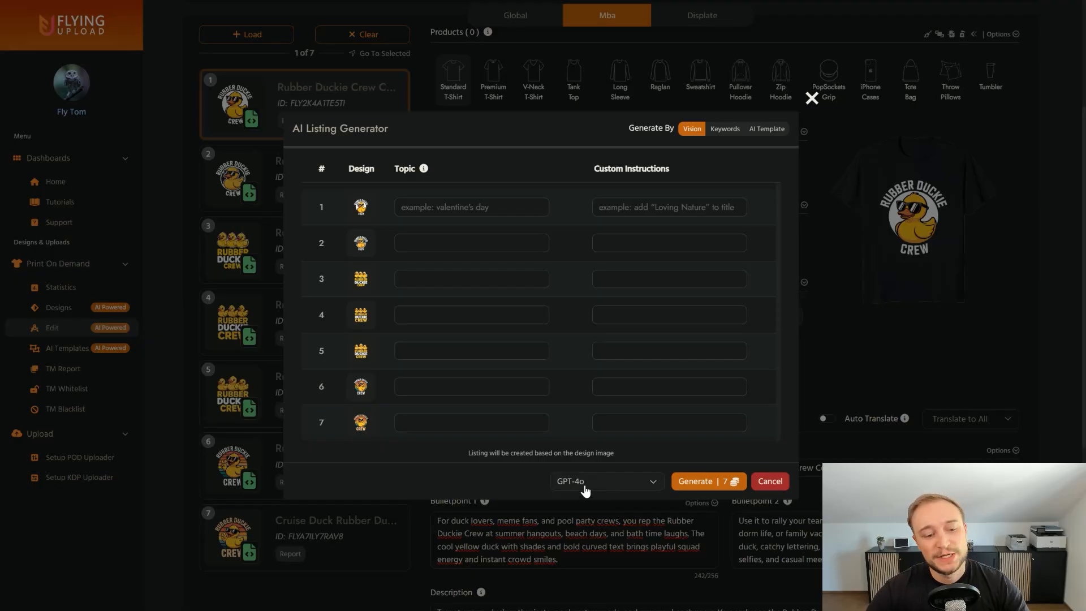
Compare the generation costs of GPT-4o, GPT-5, GPT-5 Mini and GPT-5 Nano for the seven designs and close the generator without generating
{"action": "left_click", "coordinate": [616, 481]}
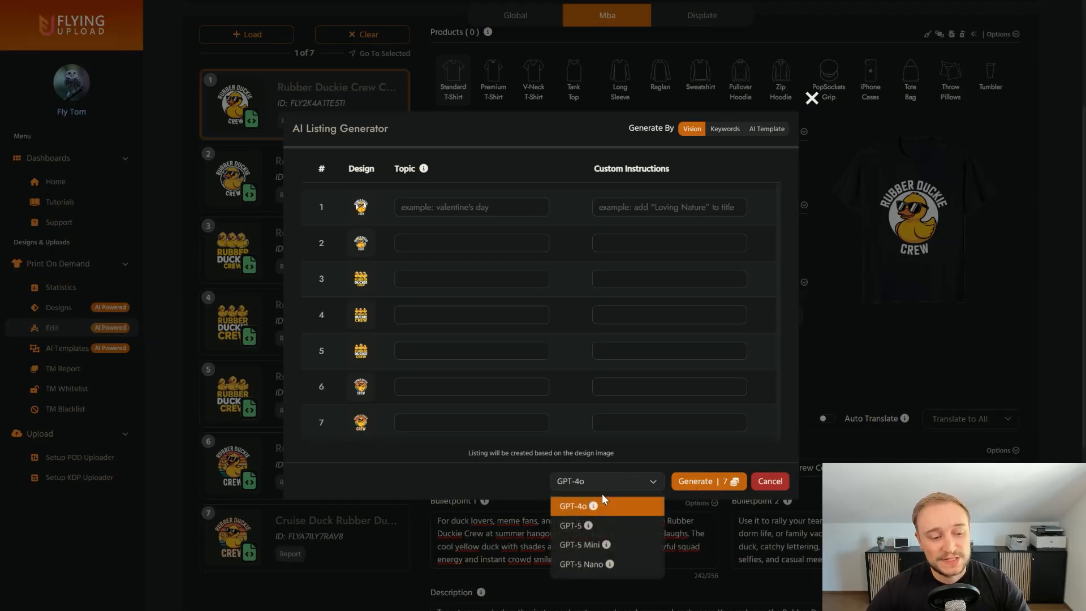
{"action": "left_click", "coordinate": [576, 522]}
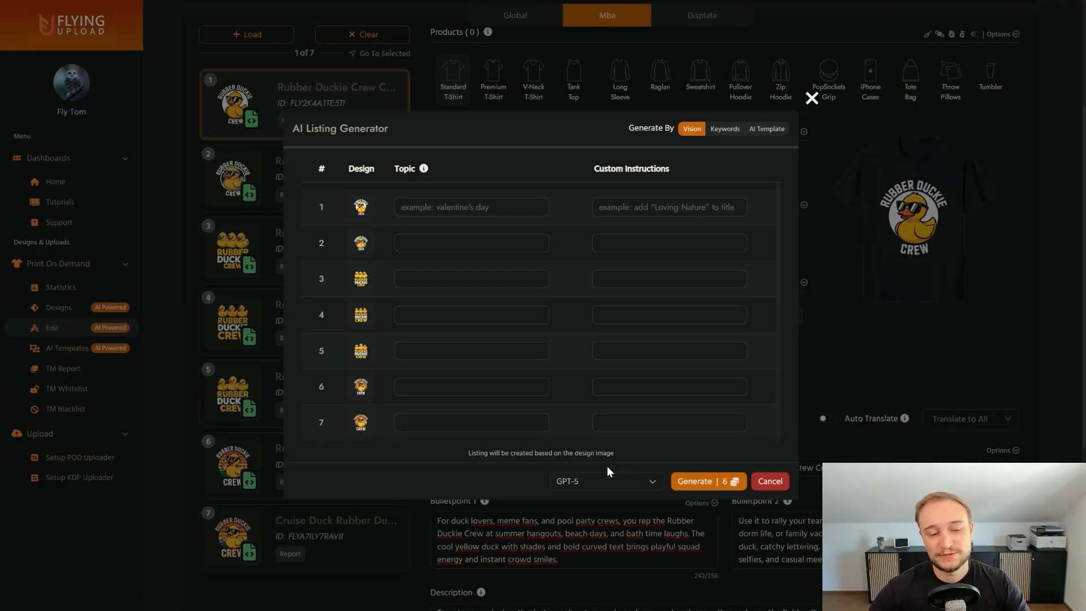
{"action": "left_click", "coordinate": [592, 482]}
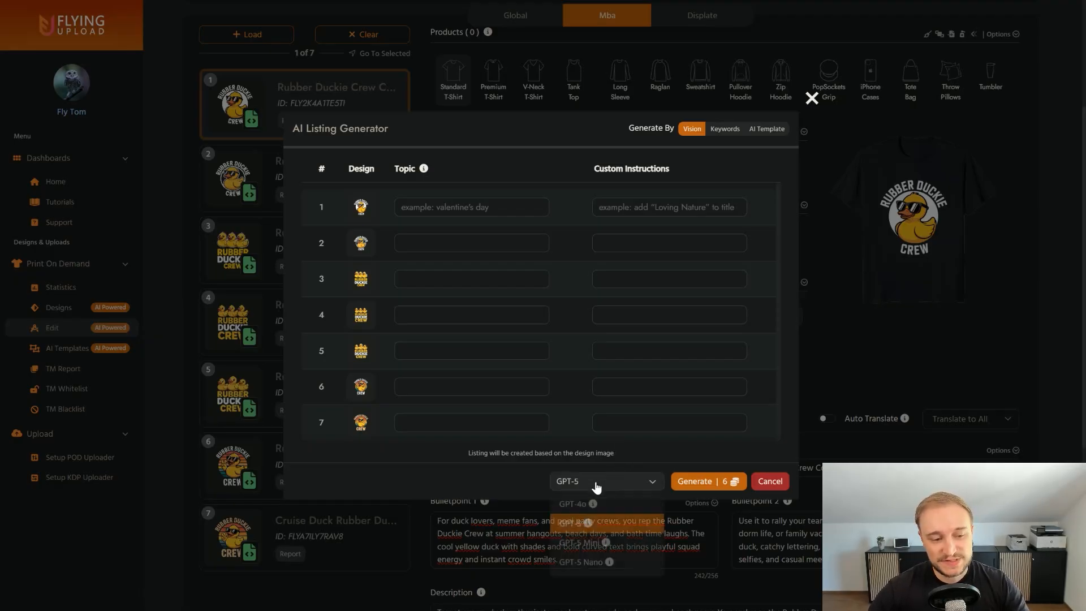
{"action": "left_click", "coordinate": [579, 546]}
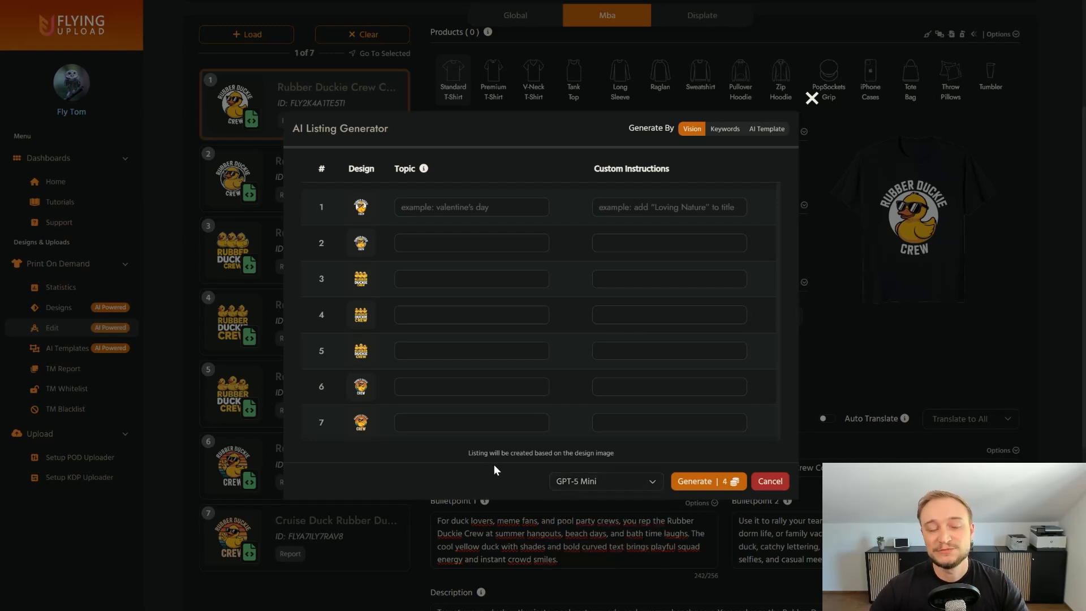
{"action": "left_click", "coordinate": [572, 481]}
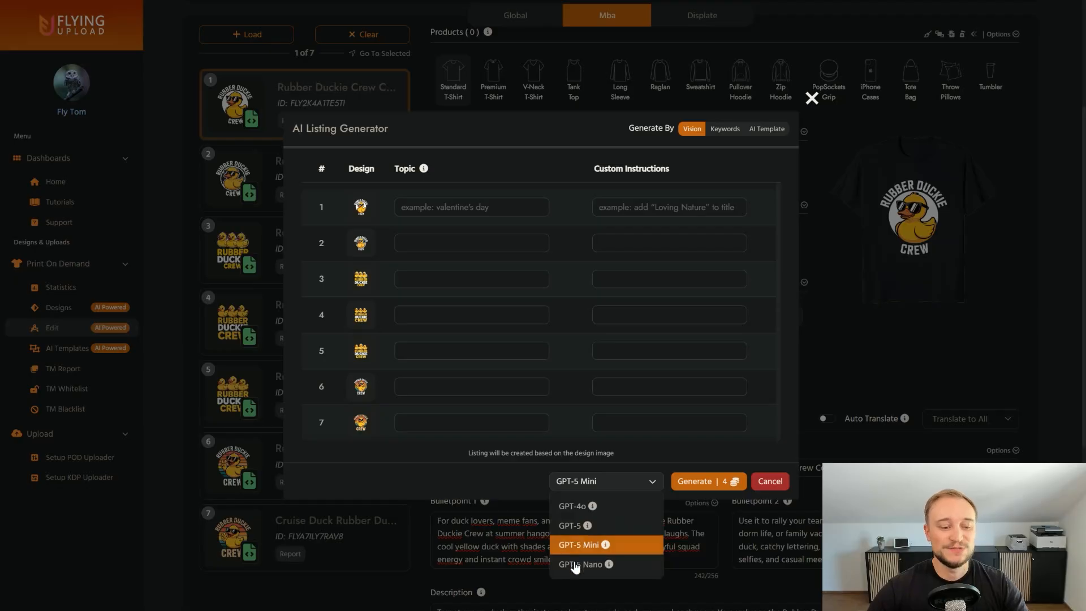
{"action": "left_click", "coordinate": [576, 566]}
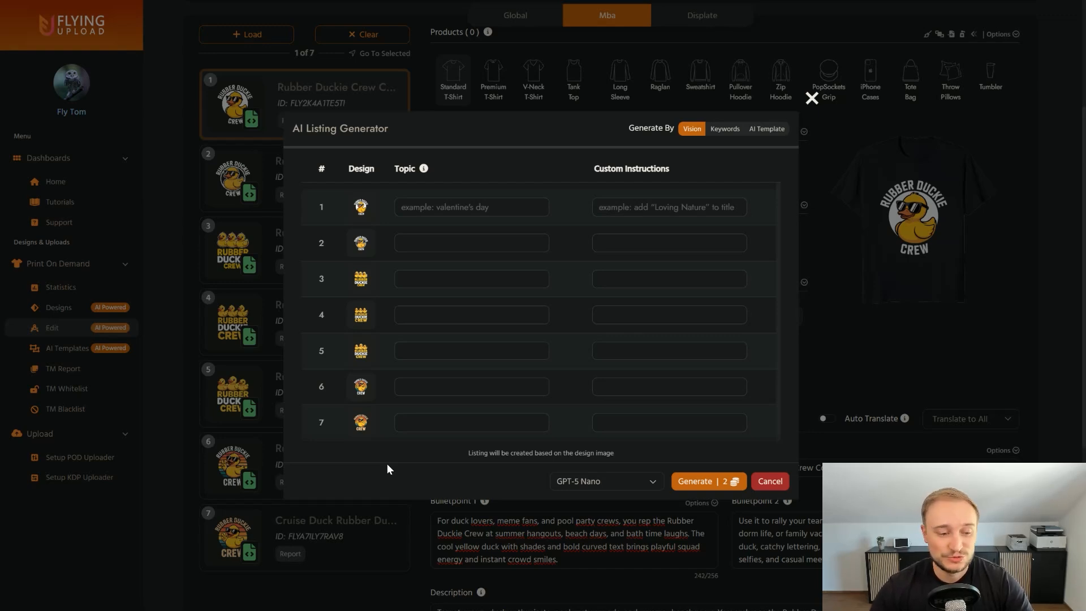
{"action": "left_click", "coordinate": [581, 482]}
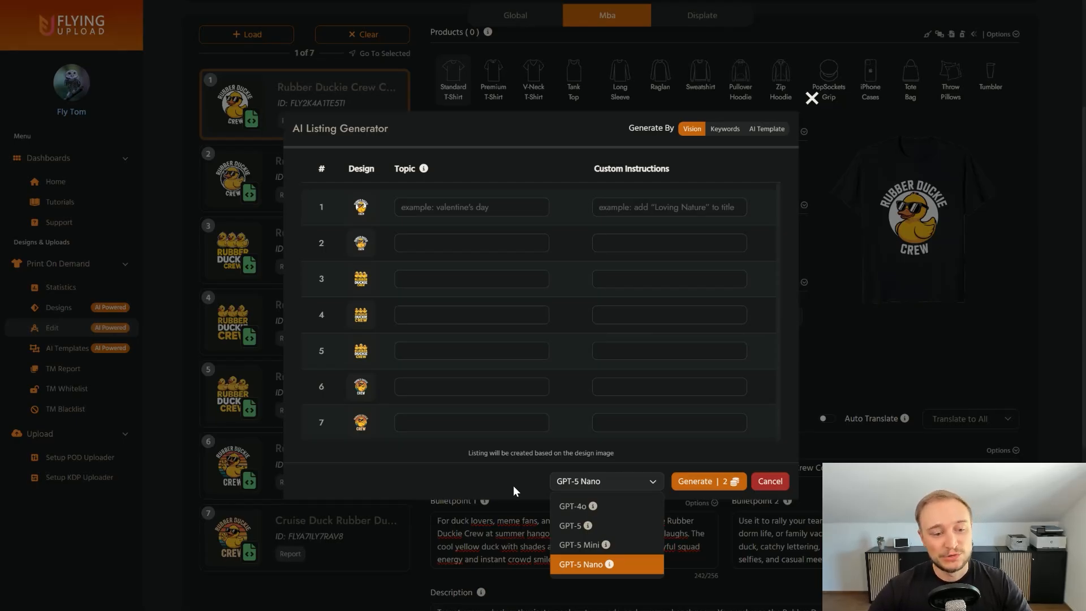
{"action": "left_click", "coordinate": [812, 99]}
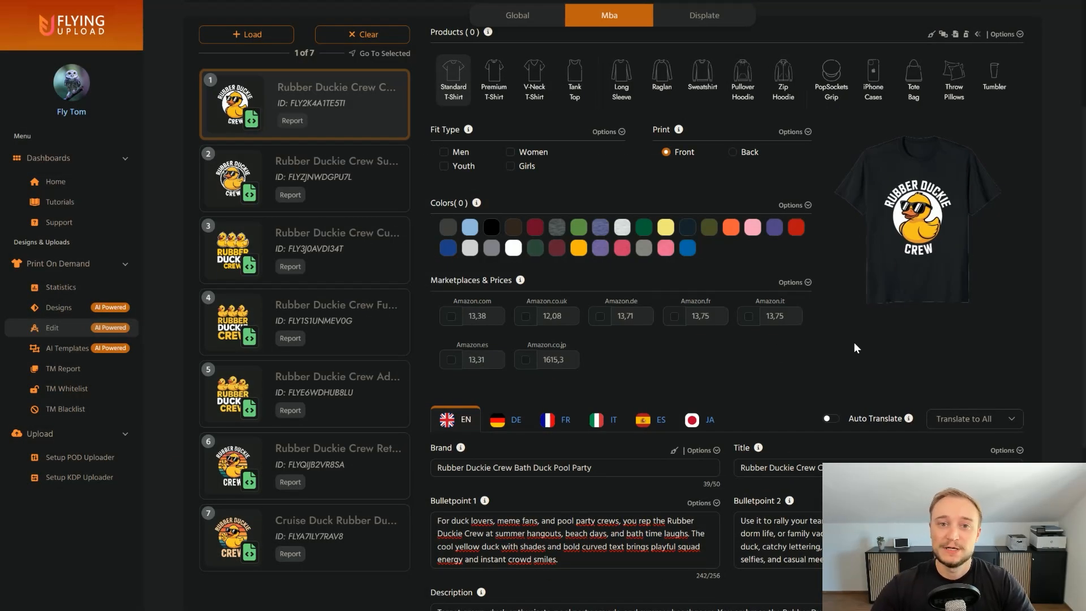